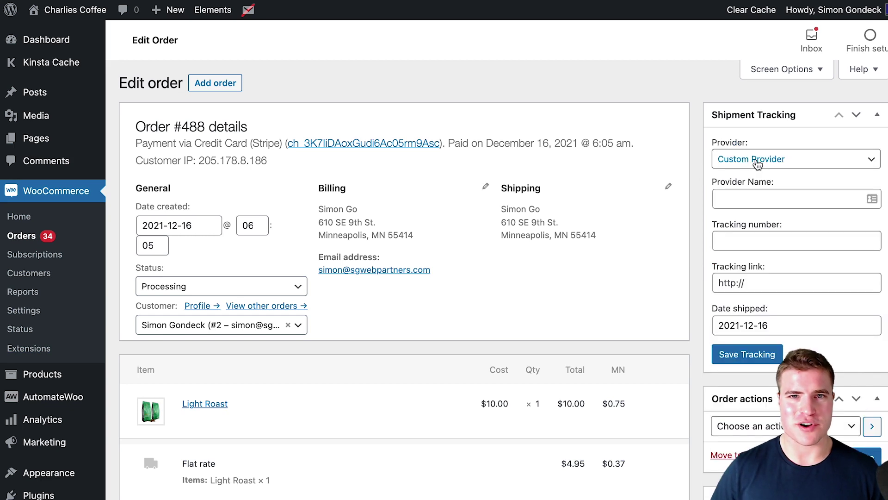
Start a UPS tracking entry on order #488 and pick Completed as its status.
{"action": "left_click", "coordinate": [766, 159]}
{"action": "left_click", "coordinate": [755, 187]}
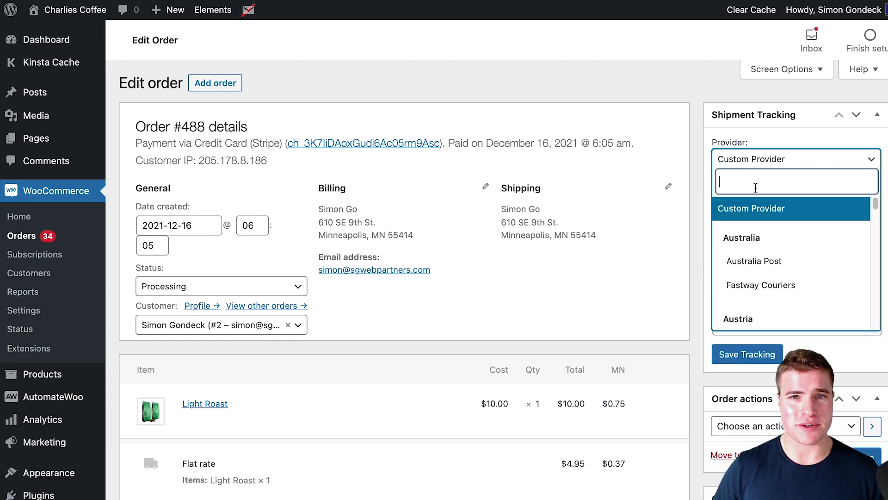
{"action": "type", "text": "ps"}
{"action": "scroll", "coordinate": [764, 253], "scroll_direction": "down", "scroll_amount": 3}
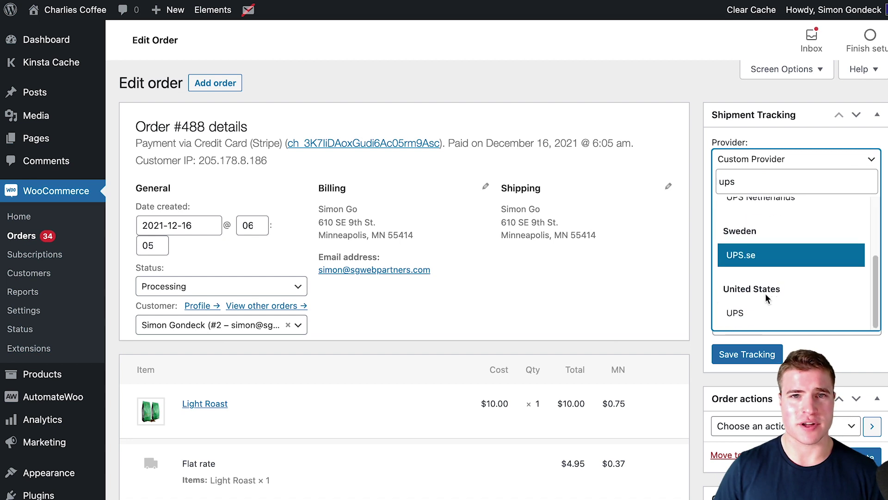
{"action": "left_click", "coordinate": [761, 299]}
{"action": "left_click", "coordinate": [763, 201]}
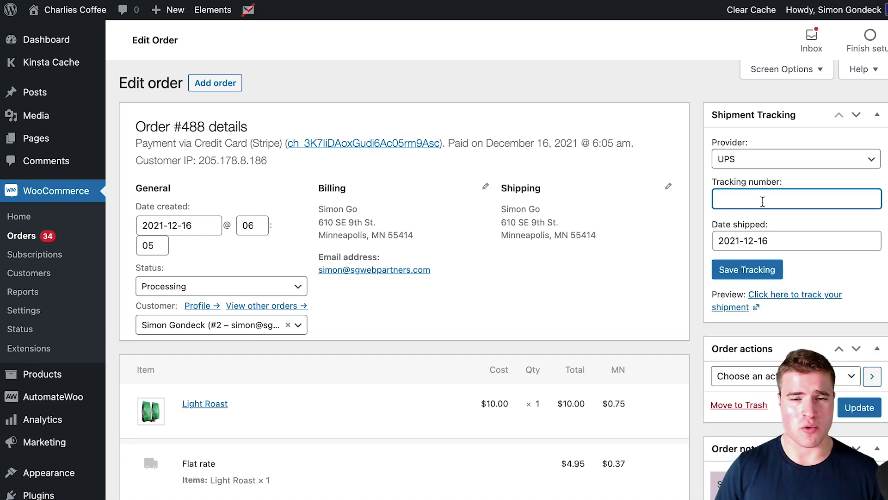
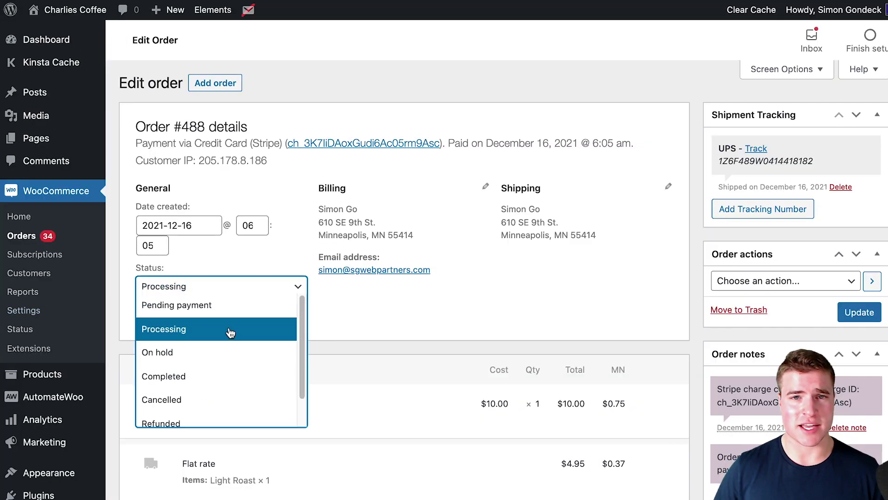
{"action": "left_click", "coordinate": [233, 385]}
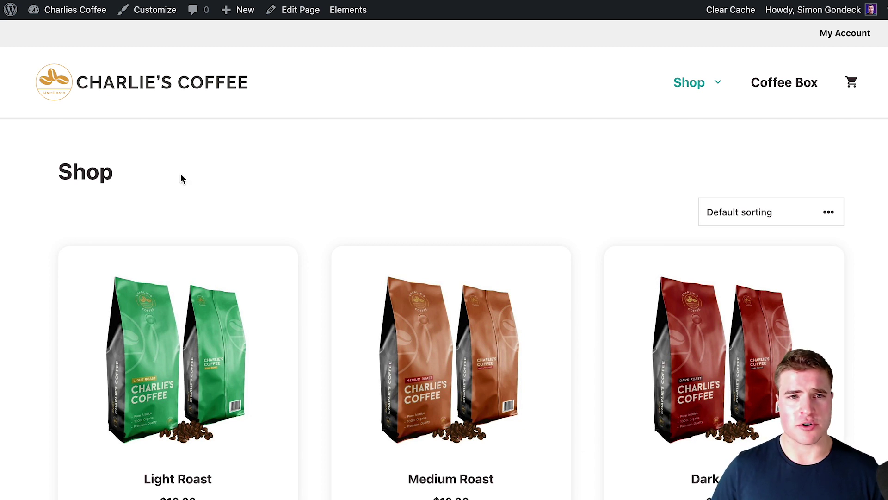
Upload the shipment-tracking plugin zip from the dashboard, install it and activate it.
{"action": "mouse_move", "coordinate": [75, 10]}
{"action": "left_click", "coordinate": [86, 32]}
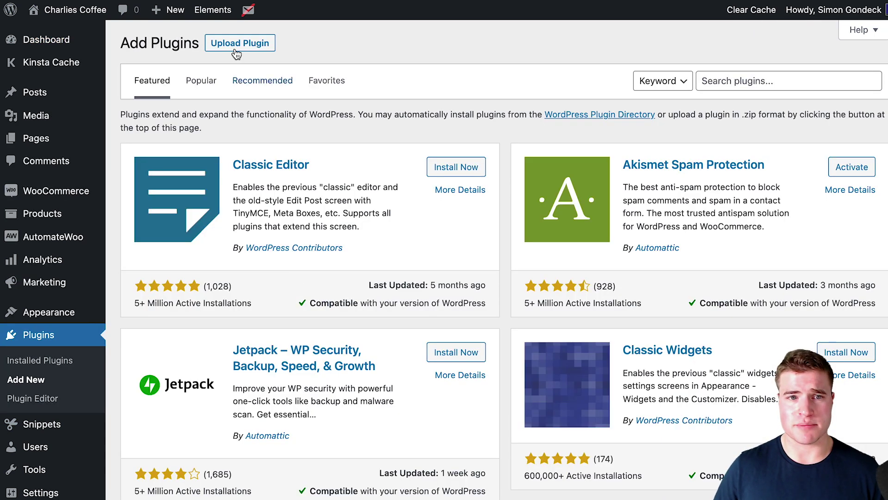
{"action": "left_click", "coordinate": [235, 47]}
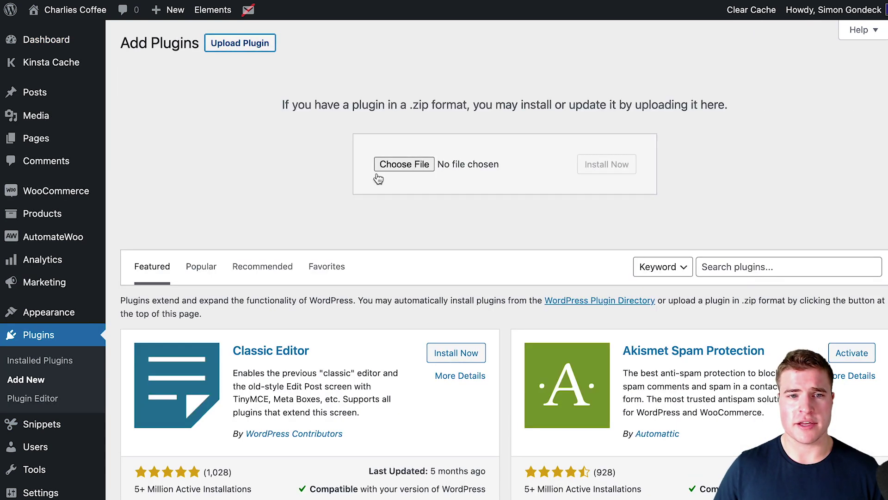
{"action": "left_click", "coordinate": [387, 164]}
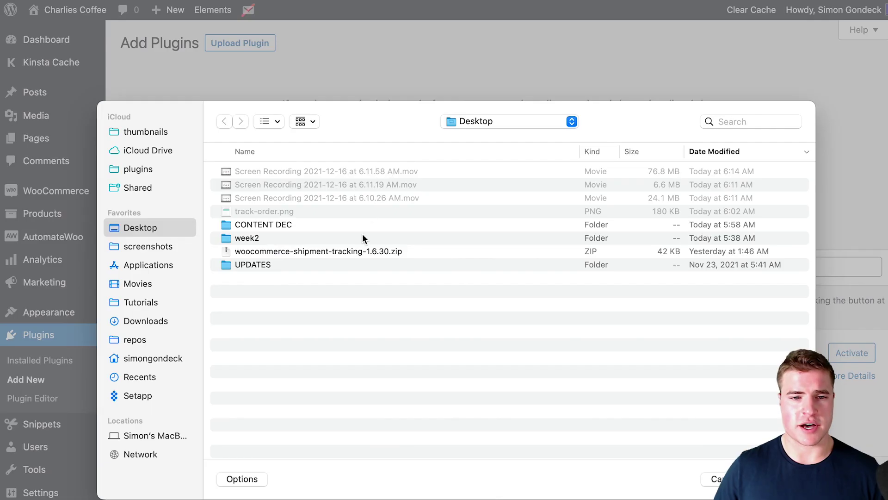
{"action": "left_click", "coordinate": [360, 252]}
{"action": "double_click", "coordinate": [360, 252]}
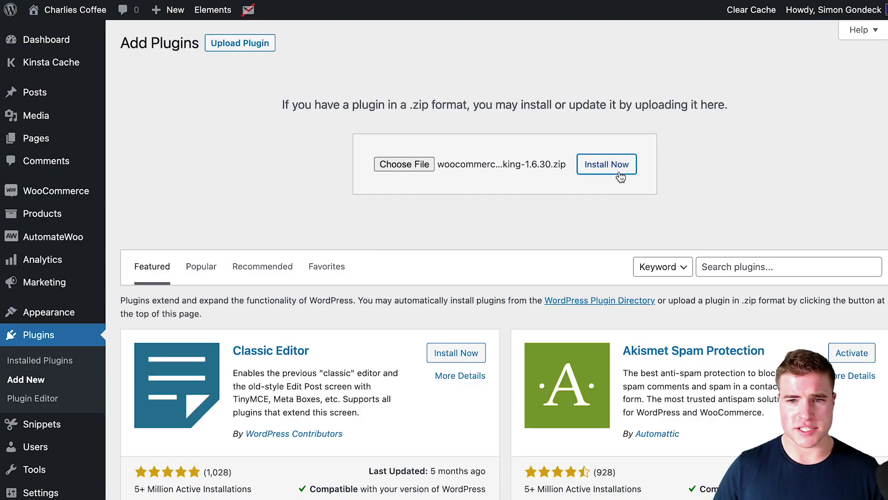
{"action": "left_click", "coordinate": [618, 173]}
{"action": "left_click", "coordinate": [179, 157]}
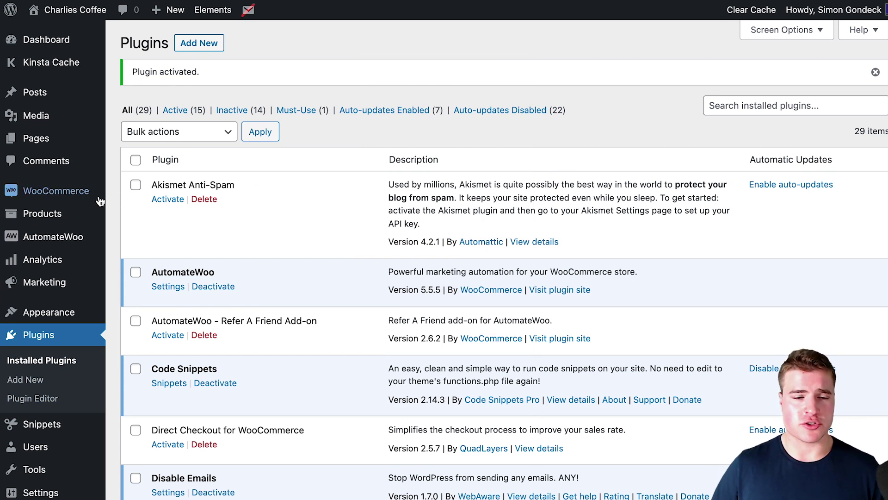
Open order #488 from Orders and save a pasted UPS tracking number on it.
{"action": "mouse_move", "coordinate": [55, 190]}
{"action": "left_click", "coordinate": [131, 211]}
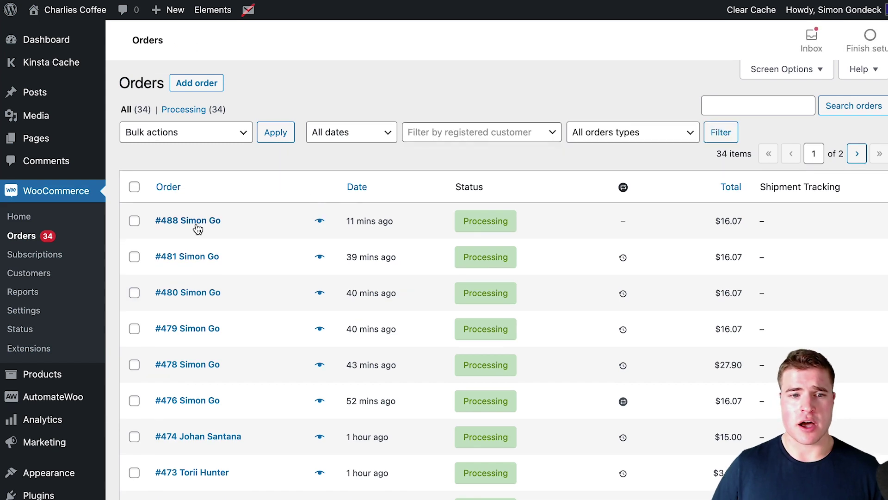
{"action": "left_click", "coordinate": [197, 223]}
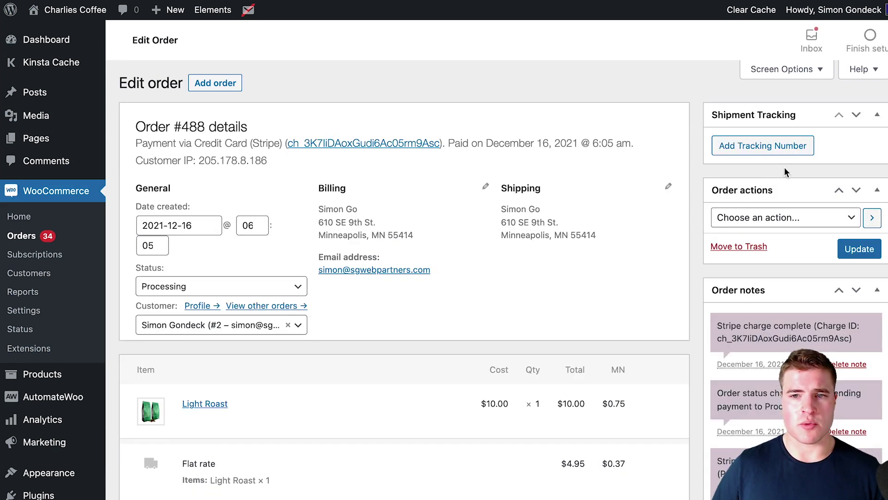
{"action": "left_click", "coordinate": [757, 151]}
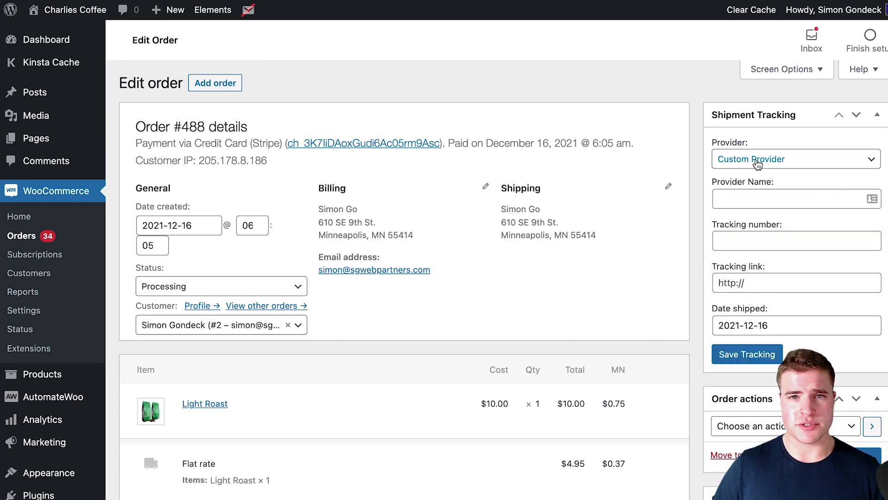
{"action": "left_click", "coordinate": [757, 165]}
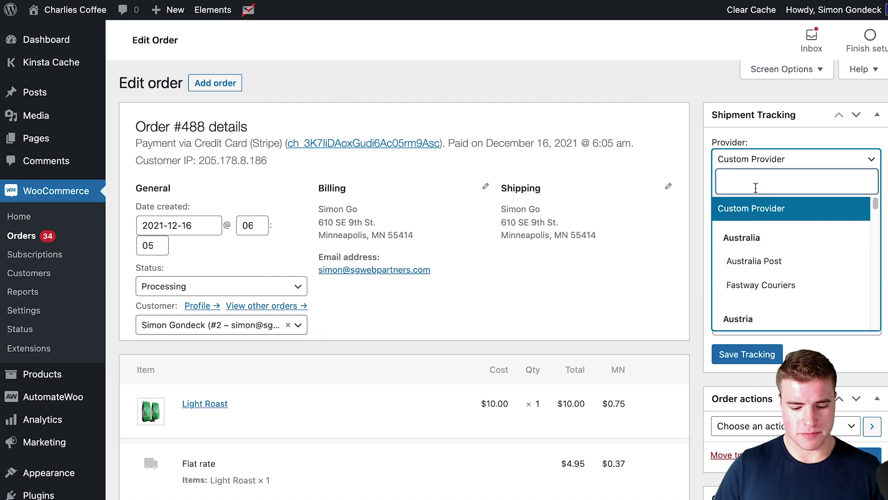
{"action": "type", "text": "ups"}
{"action": "scroll", "coordinate": [767, 277], "scroll_direction": "down", "scroll_amount": 3}
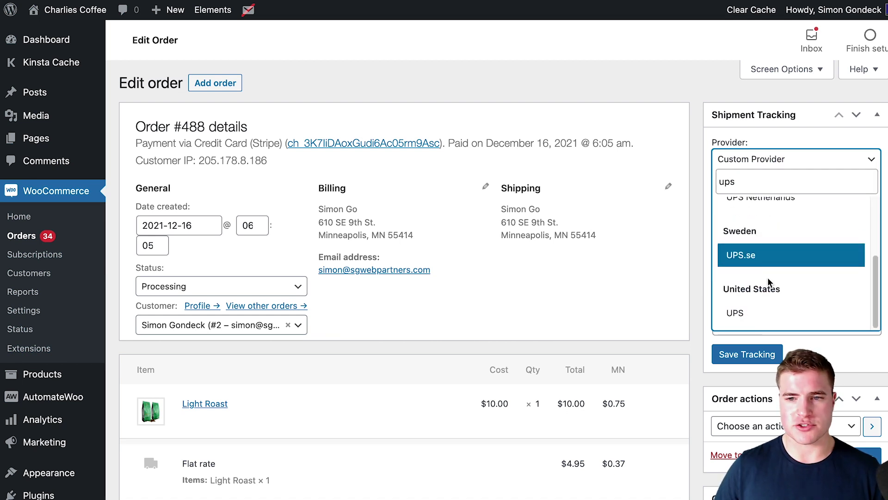
{"action": "left_click", "coordinate": [766, 310]}
{"action": "left_click", "coordinate": [762, 201]}
{"action": "key", "text": "ctrl+v"}
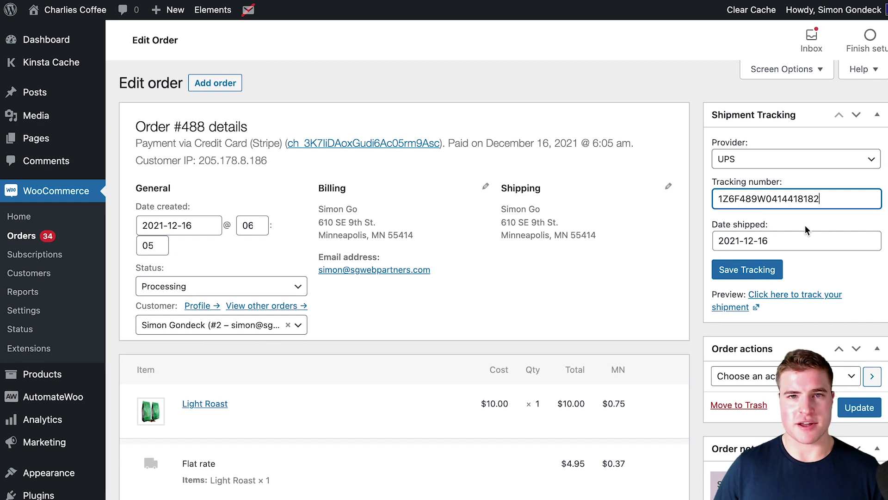
{"action": "left_click", "coordinate": [769, 270]}
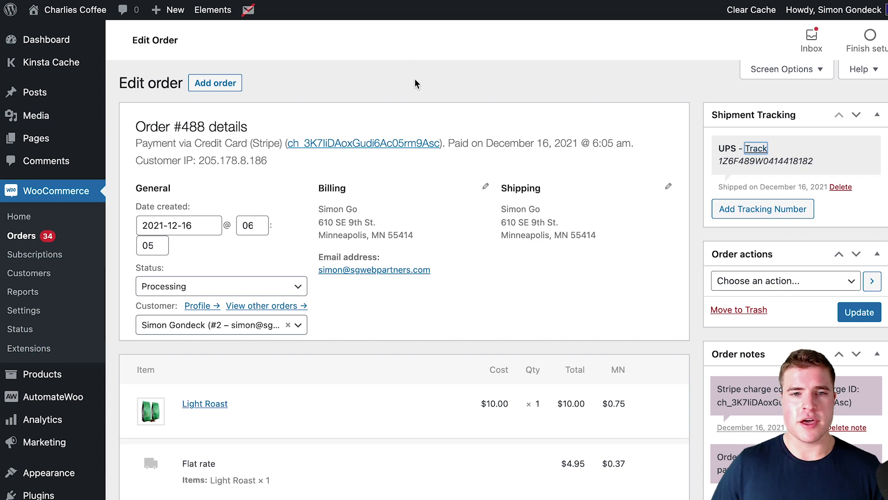
{"action": "left_click", "coordinate": [414, 79]}
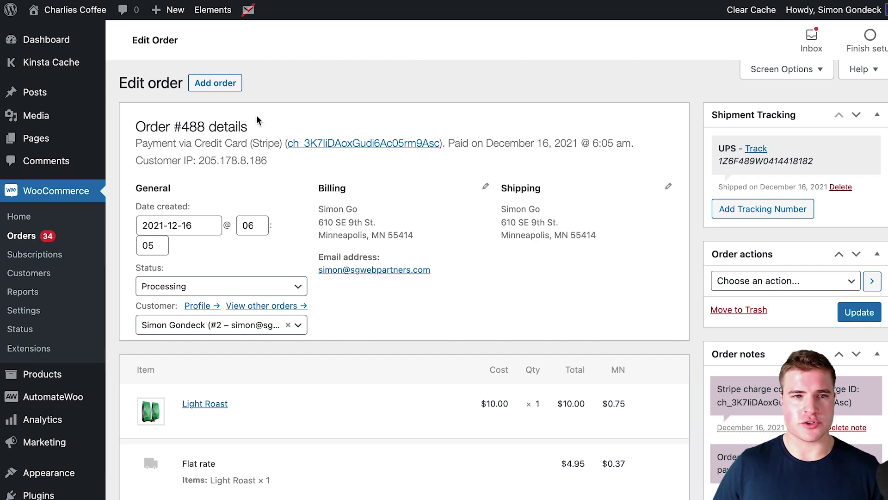
{"action": "mouse_move", "coordinate": [75, 10]}
{"action": "left_click", "coordinate": [102, 14]}
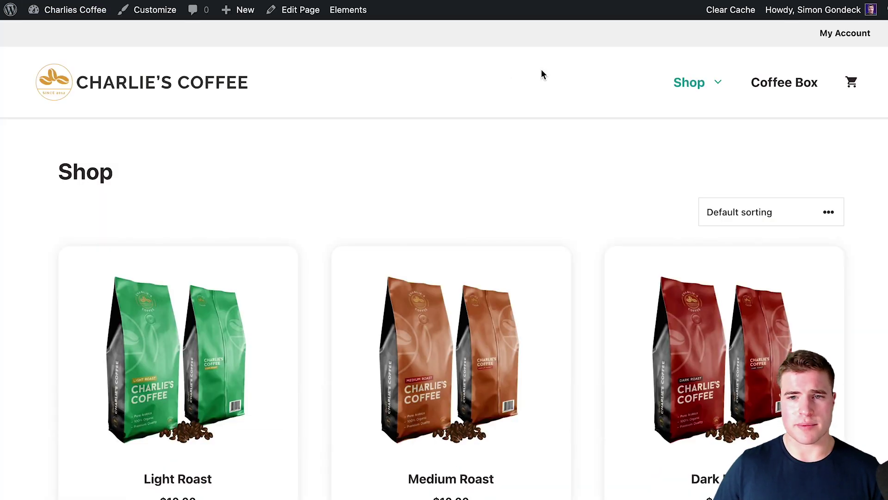
{"action": "left_click", "coordinate": [822, 40]}
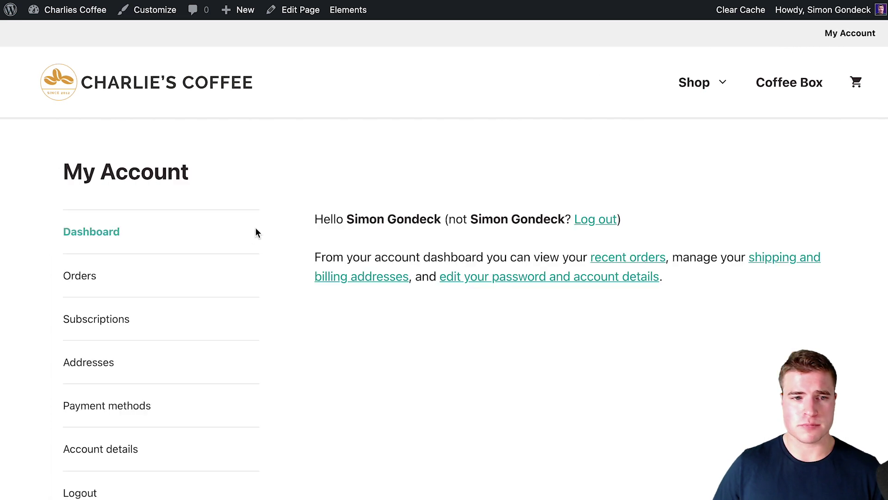
{"action": "left_click", "coordinate": [188, 274]}
{"action": "scroll", "coordinate": [540, 351], "scroll_direction": "down", "scroll_amount": 5}
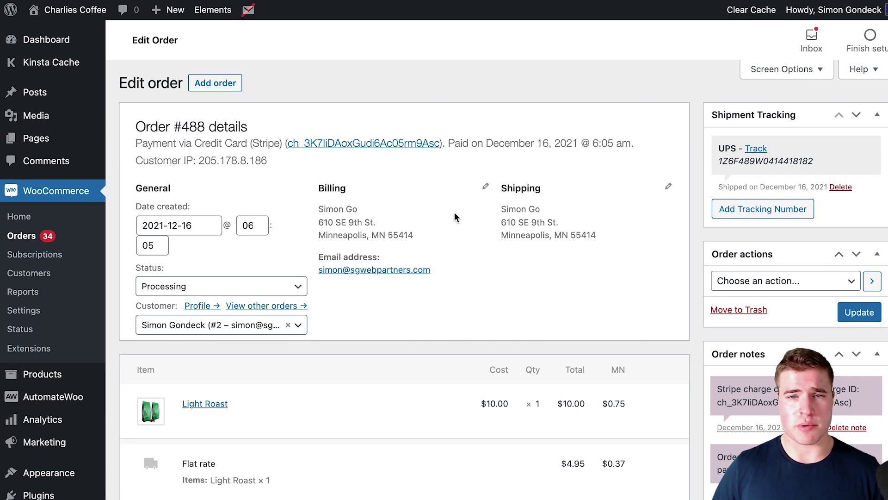
{"action": "right_click", "coordinate": [61, 314]}
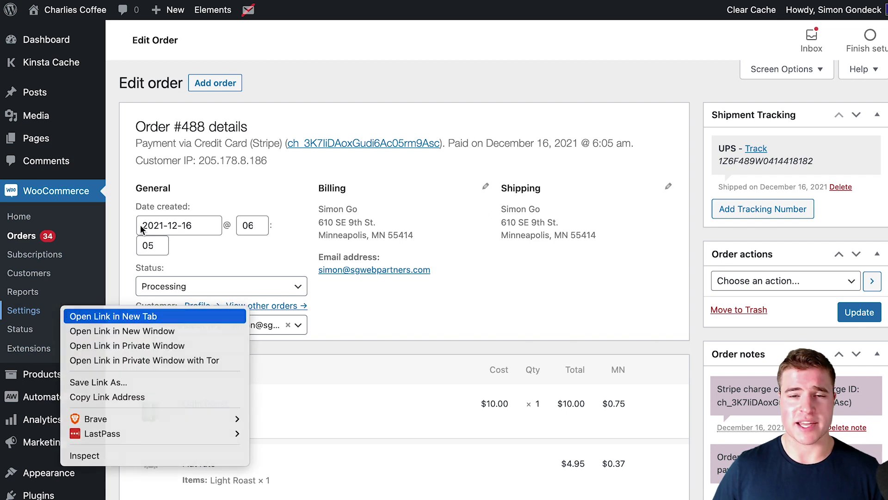
Change the Completed order email subject to 'Your order has shipped!' in Settings > Emails.
{"action": "left_click", "coordinate": [84, 315]}
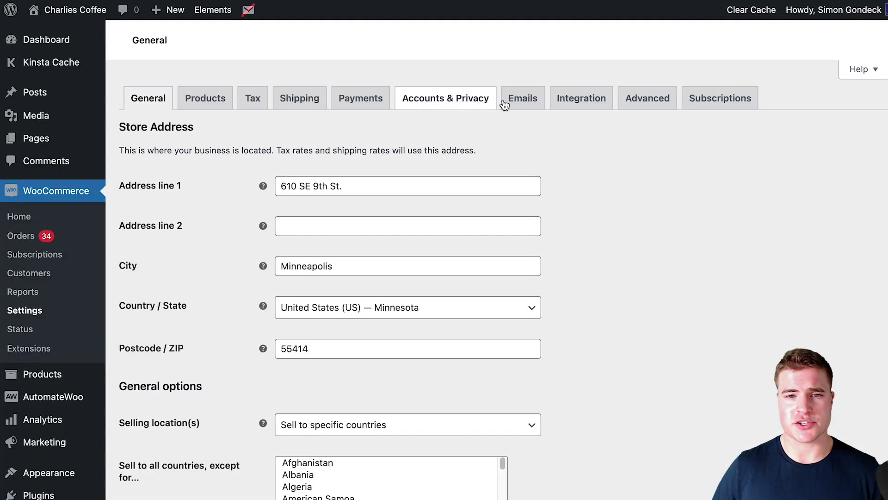
{"action": "left_click", "coordinate": [532, 106]}
{"action": "scroll", "coordinate": [524, 259], "scroll_direction": "down", "scroll_amount": 1}
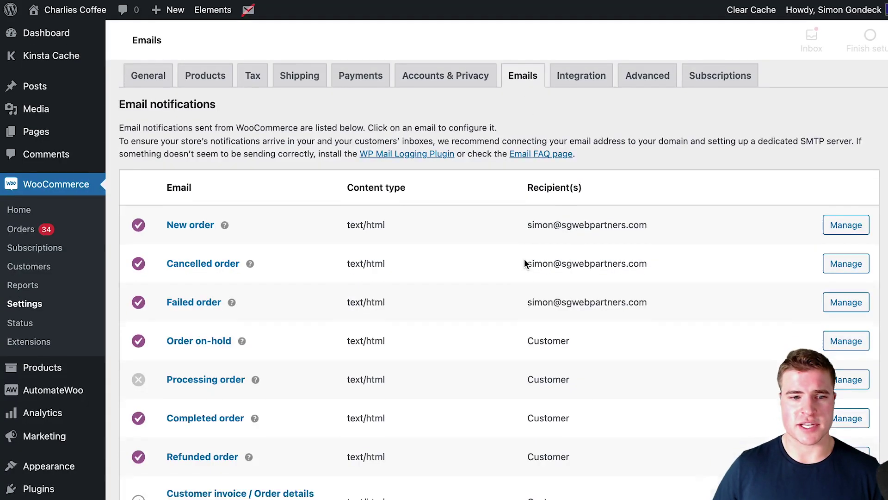
{"action": "scroll", "coordinate": [503, 290], "scroll_direction": "down", "scroll_amount": 1}
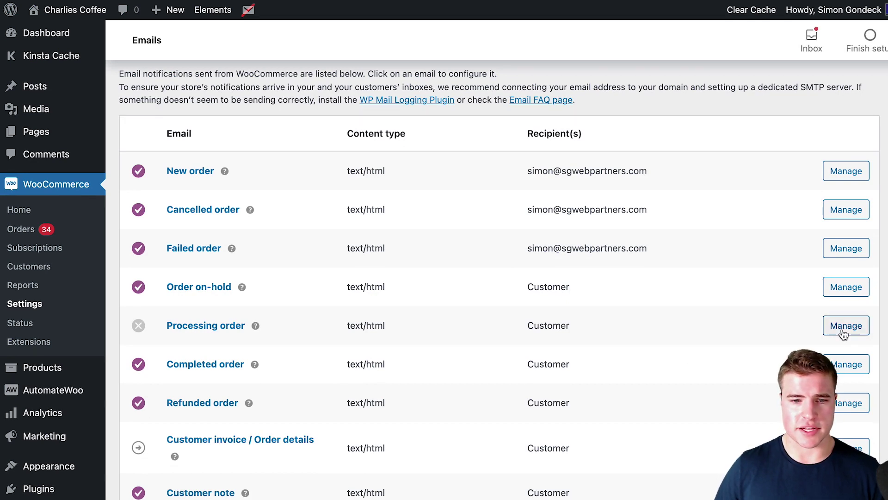
{"action": "left_click", "coordinate": [846, 364]}
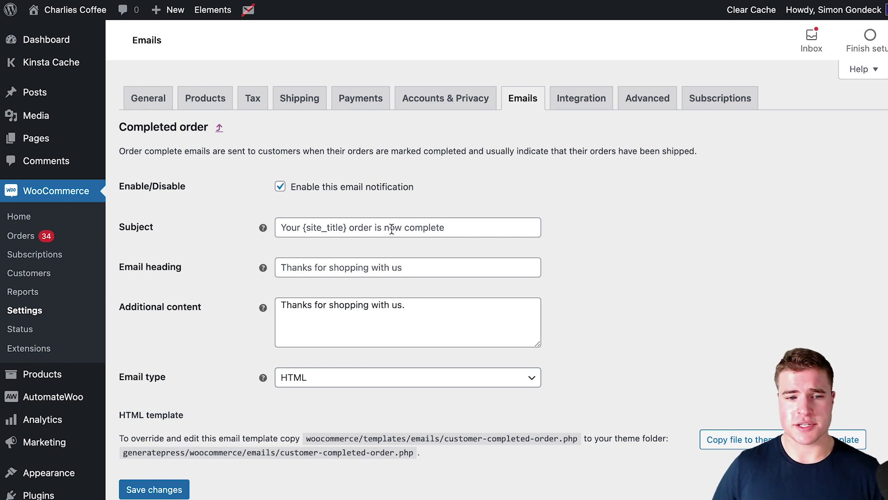
{"action": "left_click", "coordinate": [392, 229]}
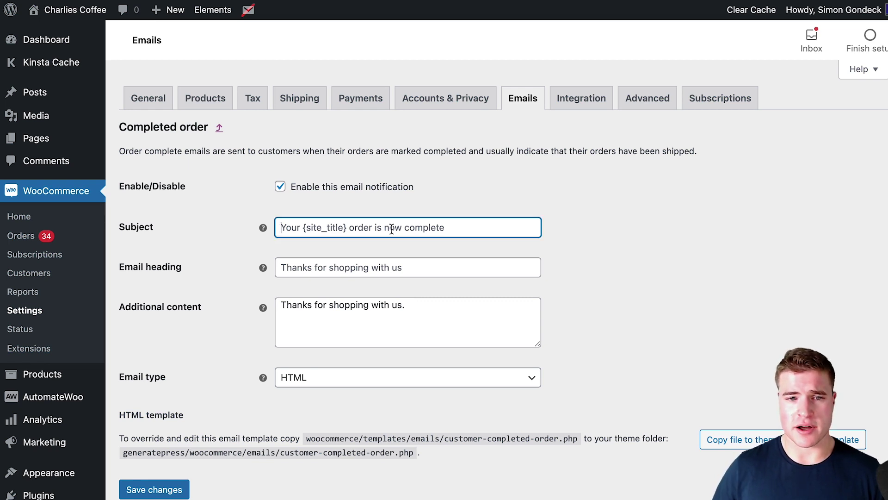
{"action": "key", "text": "ctrl+a"}
{"action": "type", "text": "Your"}
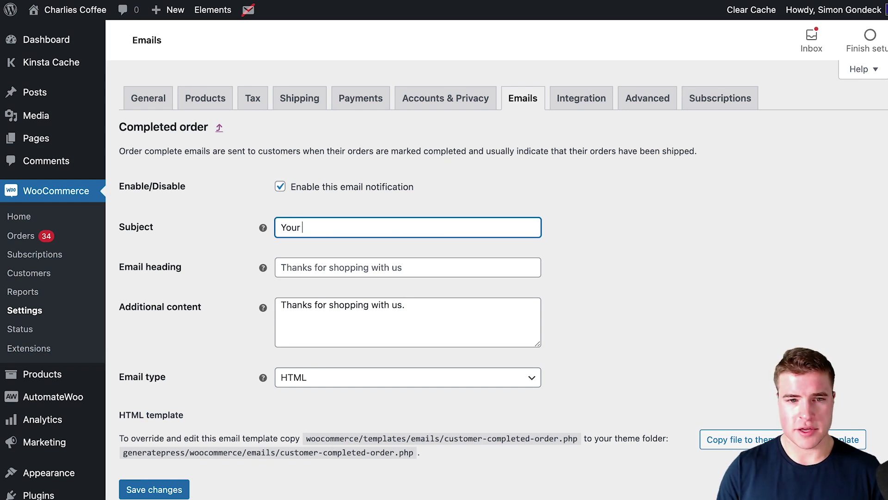
{"action": "type", "text": " order has shipped!"}
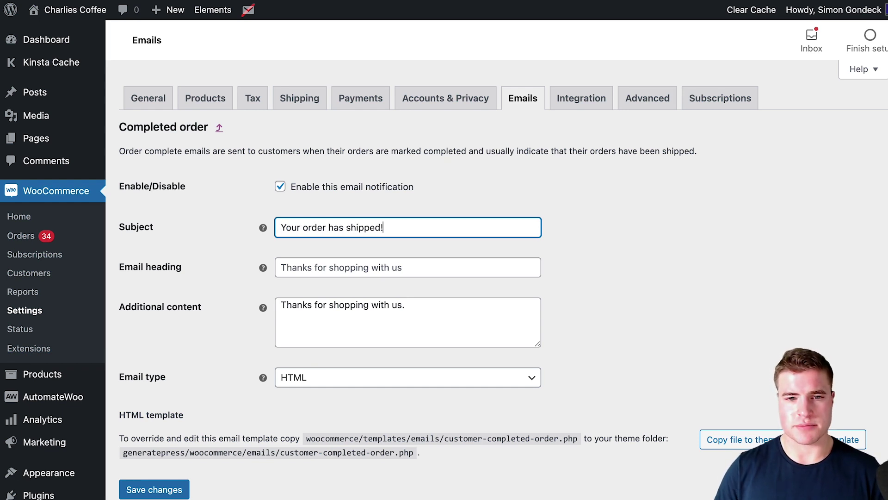
{"action": "left_click", "coordinate": [178, 489]}
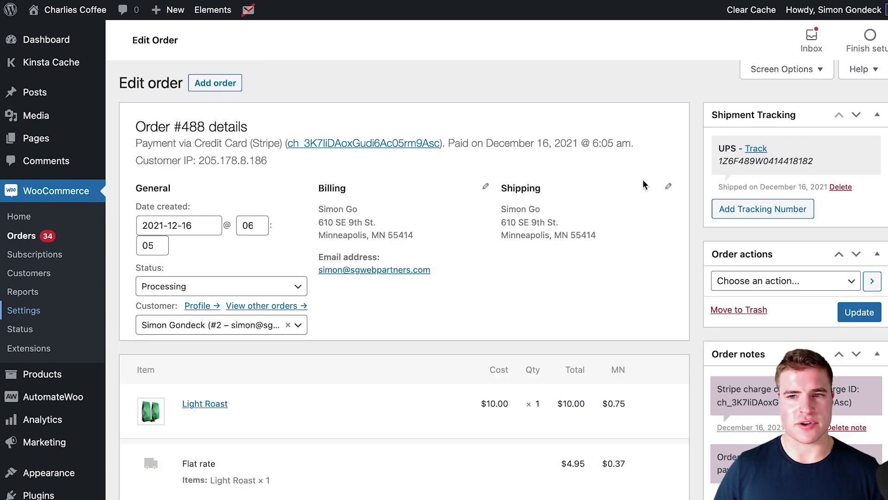
Switch order #488 from Processing to Completed and update the order.
{"action": "left_click", "coordinate": [236, 289]}
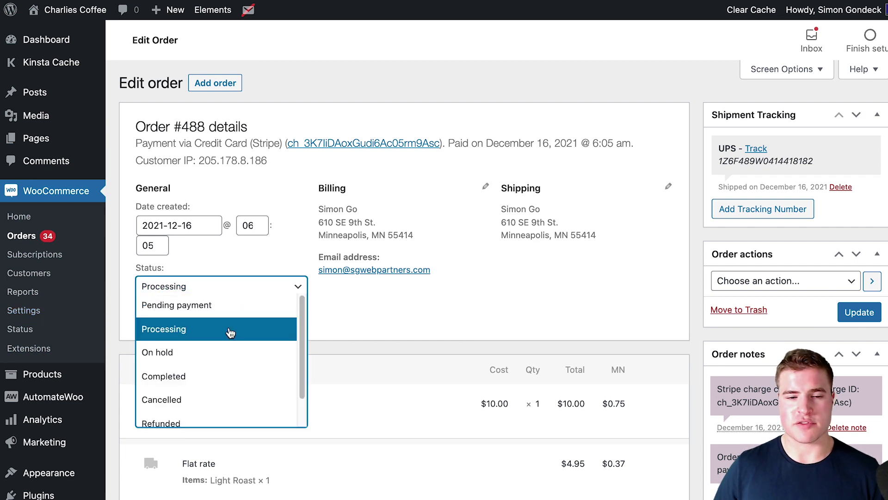
{"action": "left_click", "coordinate": [233, 378]}
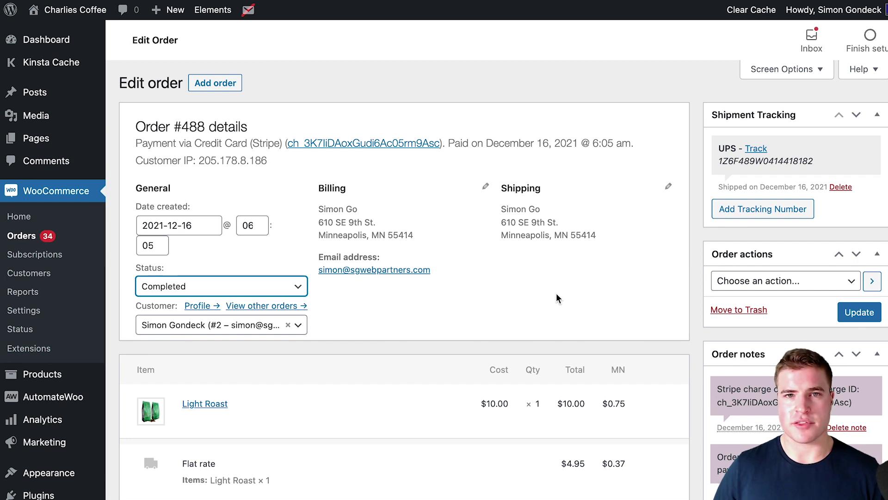
{"action": "left_click", "coordinate": [859, 313]}
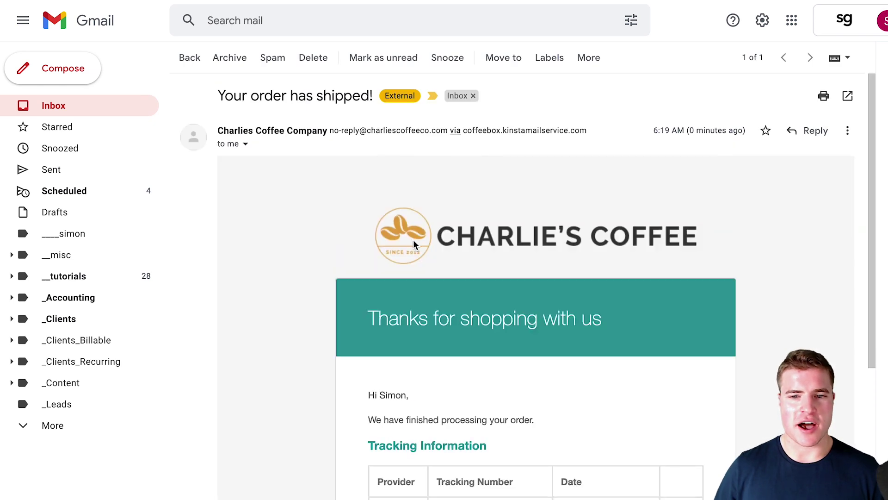
{"action": "scroll", "coordinate": [414, 239], "scroll_direction": "down", "scroll_amount": 1}
{"action": "scroll", "coordinate": [420, 243], "scroll_direction": "down", "scroll_amount": 1}
{"action": "scroll", "coordinate": [420, 250], "scroll_direction": "up", "scroll_amount": 2}
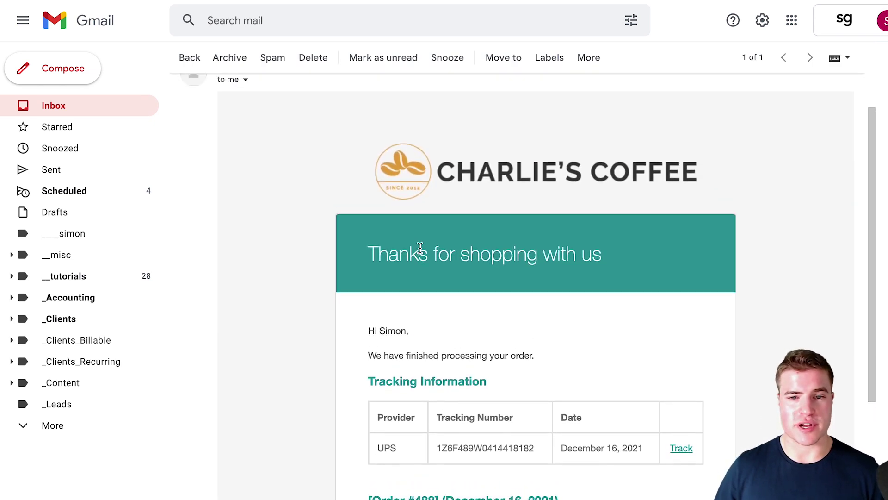
{"action": "scroll", "coordinate": [420, 253], "scroll_direction": "down", "scroll_amount": 2}
{"action": "scroll", "coordinate": [504, 278], "scroll_direction": "down", "scroll_amount": 3}
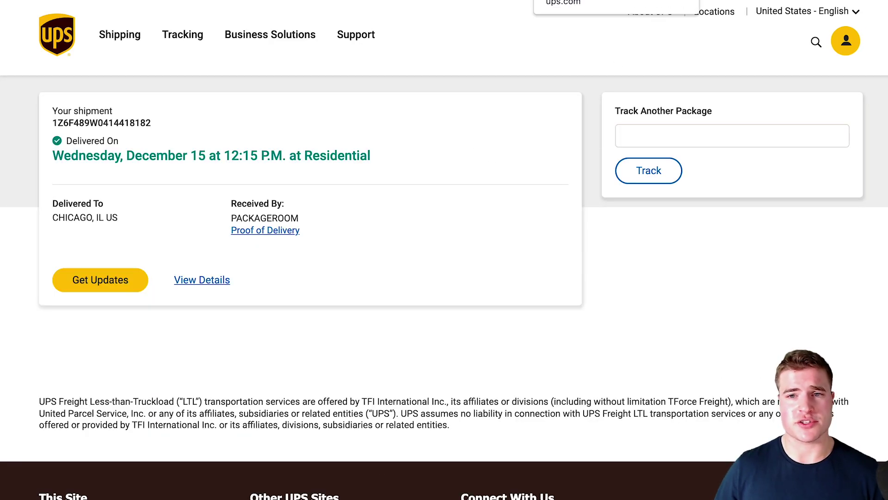
Switch back to the tab showing the 'Your order has shipped!' email.
{"action": "key", "text": "ctrl+shift+Tab"}
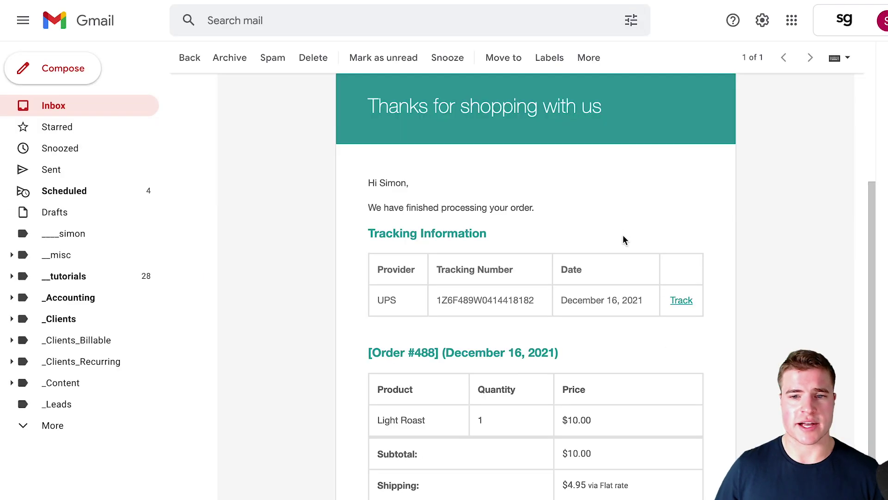
{"action": "scroll", "coordinate": [623, 234], "scroll_direction": "up", "scroll_amount": 3}
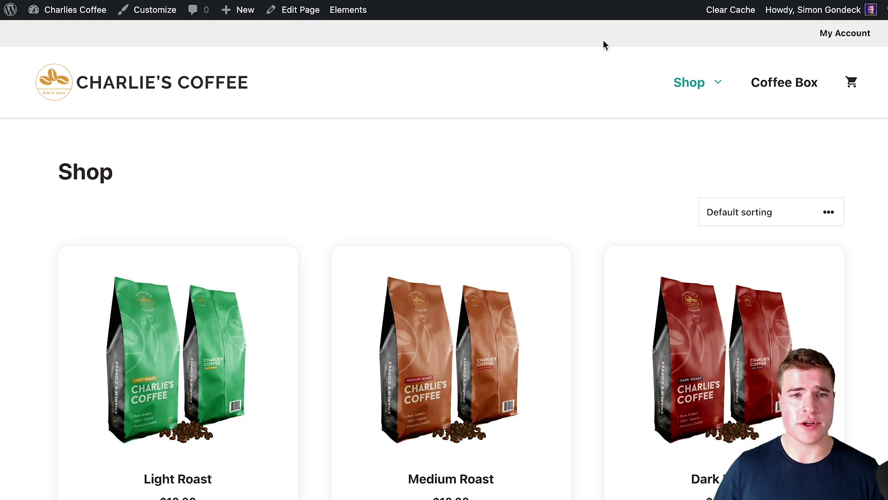
{"action": "mouse_move", "coordinate": [239, 10]}
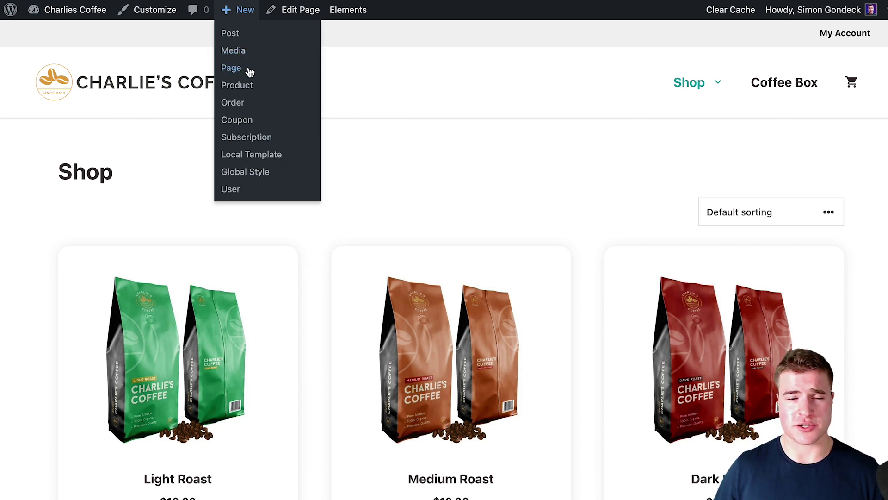
Create a new page with a Shortcode block containing [woocommerce_order_tracking].
{"action": "left_click", "coordinate": [251, 71]}
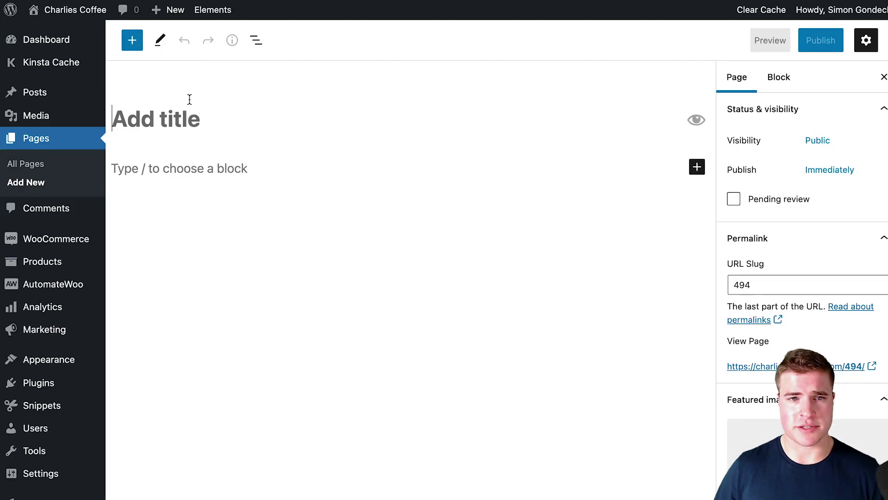
{"action": "type", "text": "Track "}
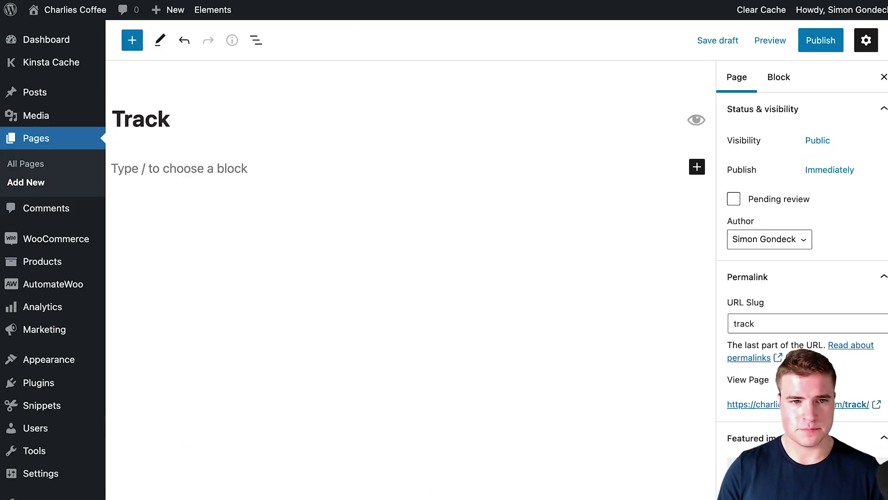
{"action": "type", "text": "Order"}
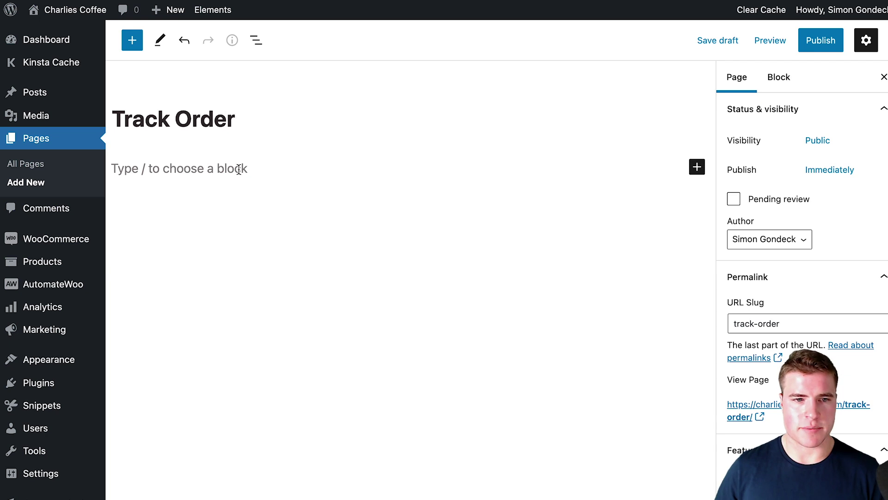
{"action": "left_click", "coordinate": [238, 169]}
{"action": "type", "text": "/short"}
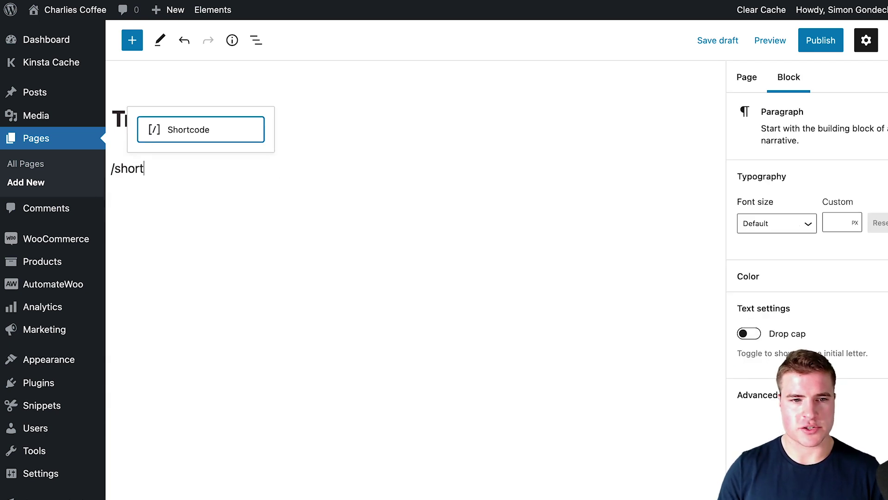
{"action": "key", "text": "Return"}
{"action": "key", "text": "shift+super+v"}
{"action": "key", "text": "Return"}
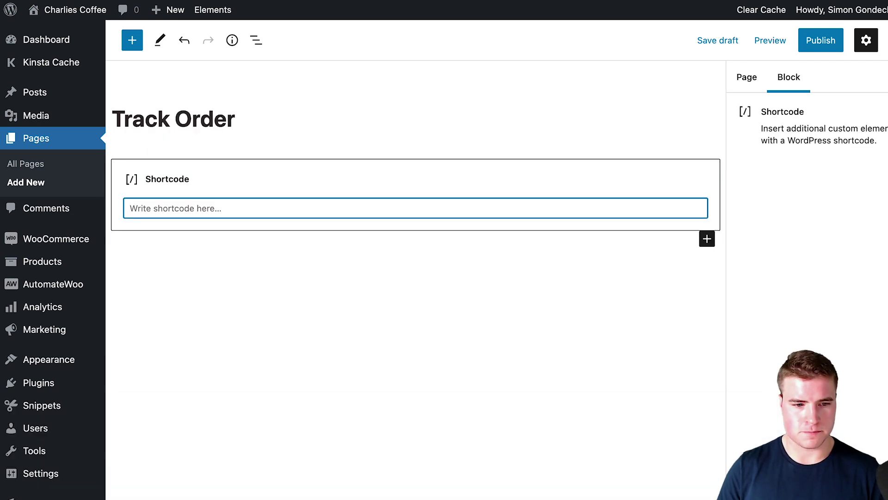
{"action": "triple_click", "coordinate": [321, 209]}
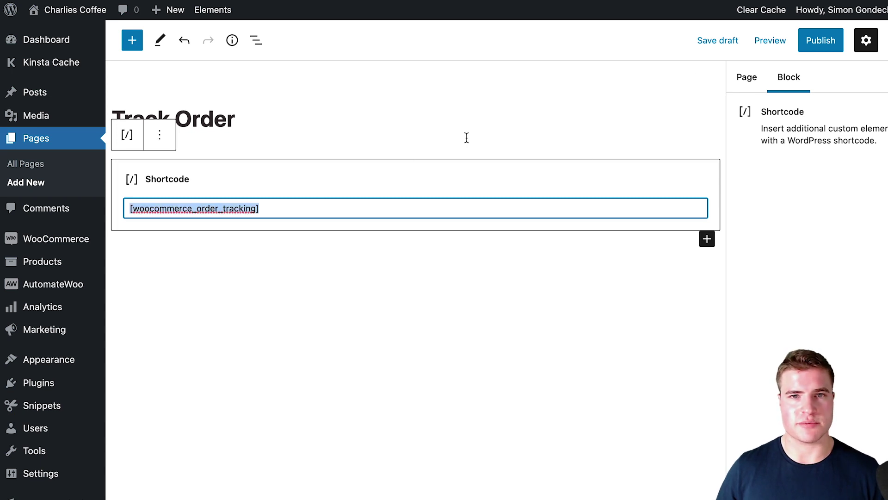
Publish the Track Order page and view it live.
{"action": "left_click", "coordinate": [820, 40]}
{"action": "left_click", "coordinate": [783, 42]}
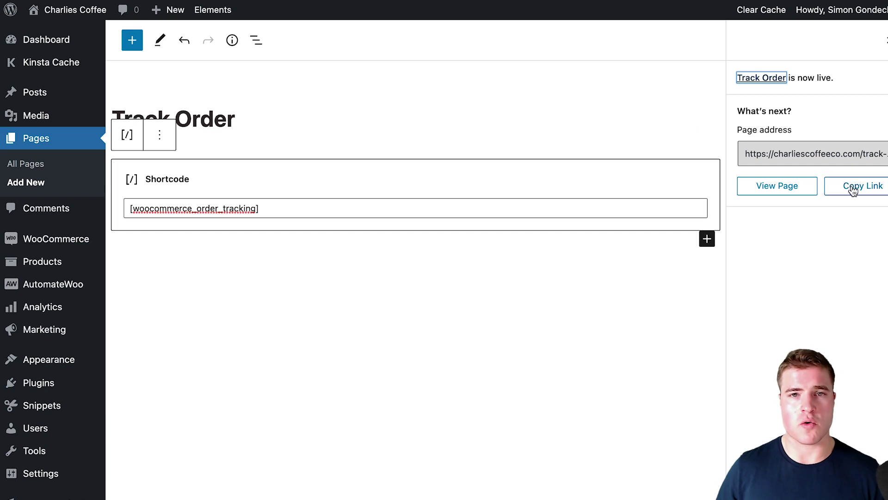
{"action": "left_click", "coordinate": [791, 188]}
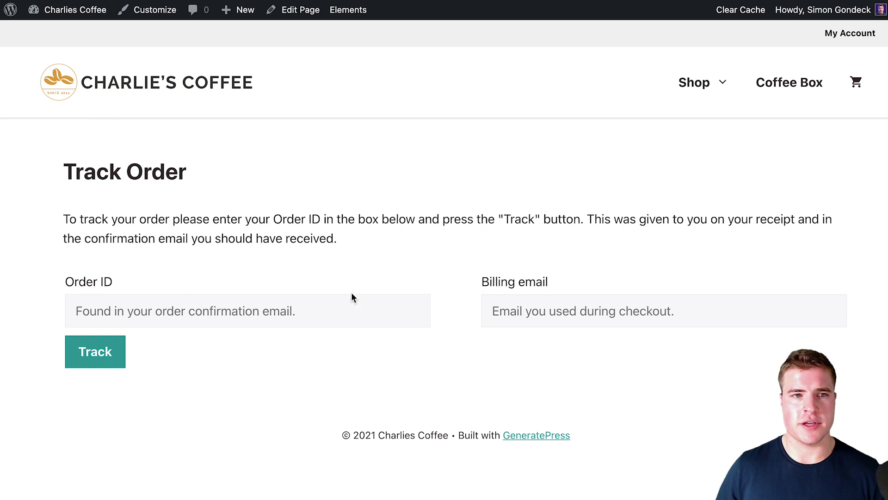
Copy order number 488 from the admin order into the Track Order form's Order ID.
{"action": "key", "text": "ctrl+Tab"}
{"action": "double_click", "coordinate": [197, 175]}
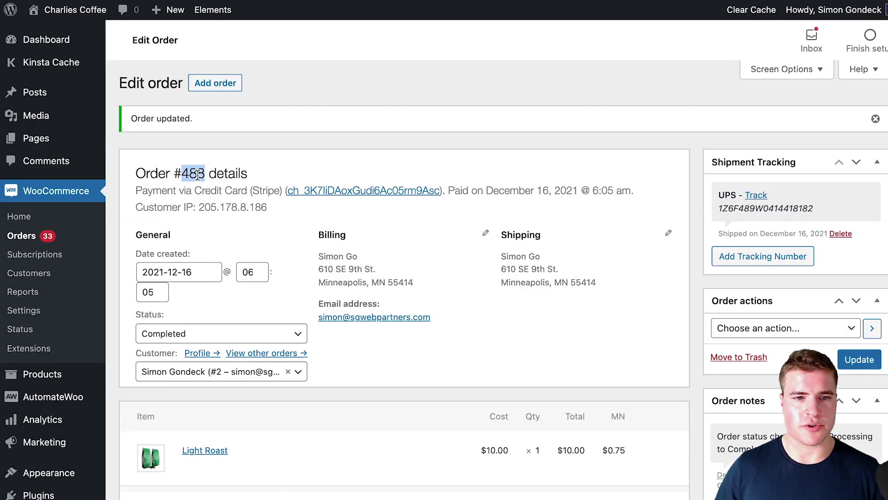
{"action": "key", "text": "ctrl+c"}
{"action": "key", "text": "ctrl+shift+Tab"}
{"action": "left_click", "coordinate": [271, 301]}
{"action": "key", "text": "ctrl+v"}
Enter the billing email, look up order 488, and open its UPS tracking page.
{"action": "left_click", "coordinate": [543, 303]}
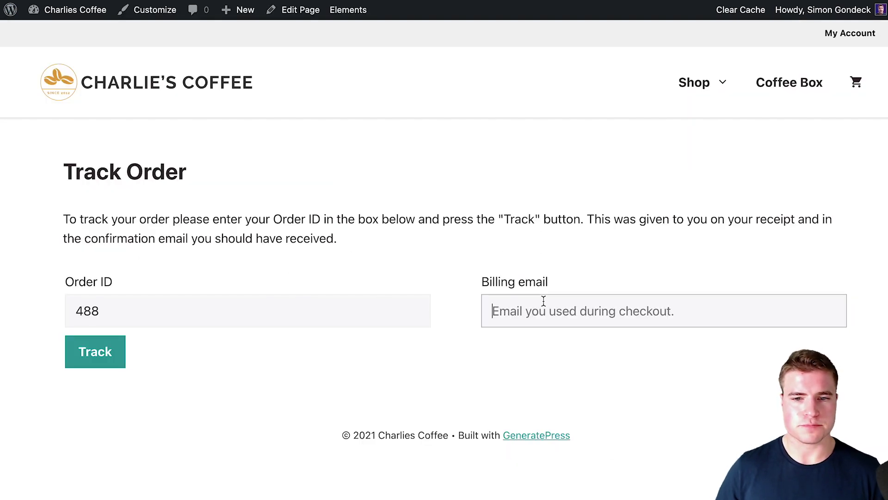
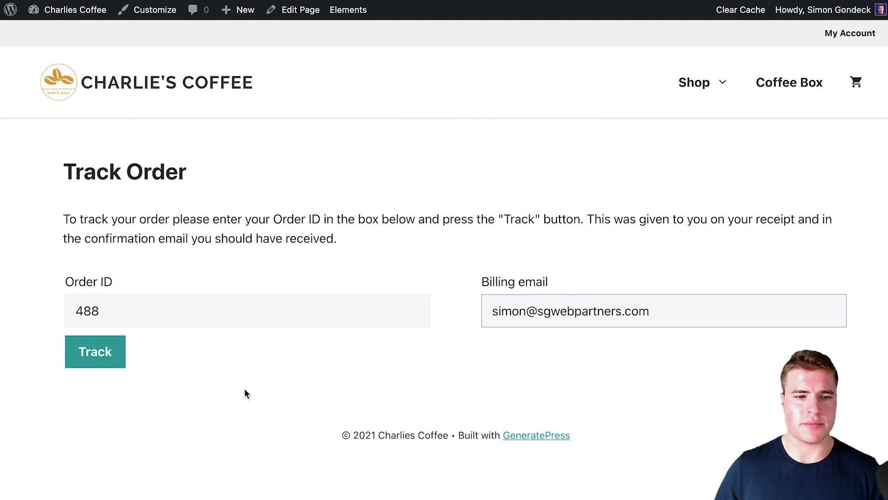
{"action": "left_click", "coordinate": [102, 354]}
{"action": "scroll", "coordinate": [474, 387], "scroll_direction": "down", "scroll_amount": 3}
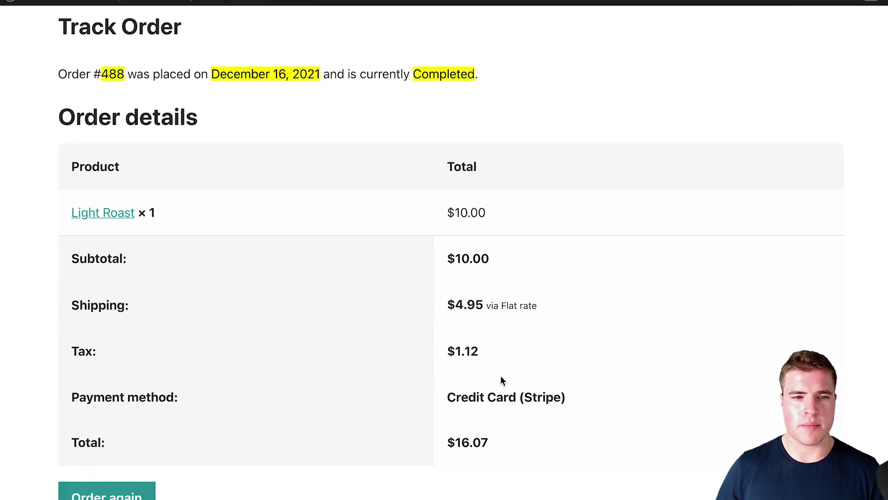
{"action": "scroll", "coordinate": [499, 381], "scroll_direction": "down", "scroll_amount": 5}
{"action": "scroll", "coordinate": [504, 253], "scroll_direction": "down", "scroll_amount": 3}
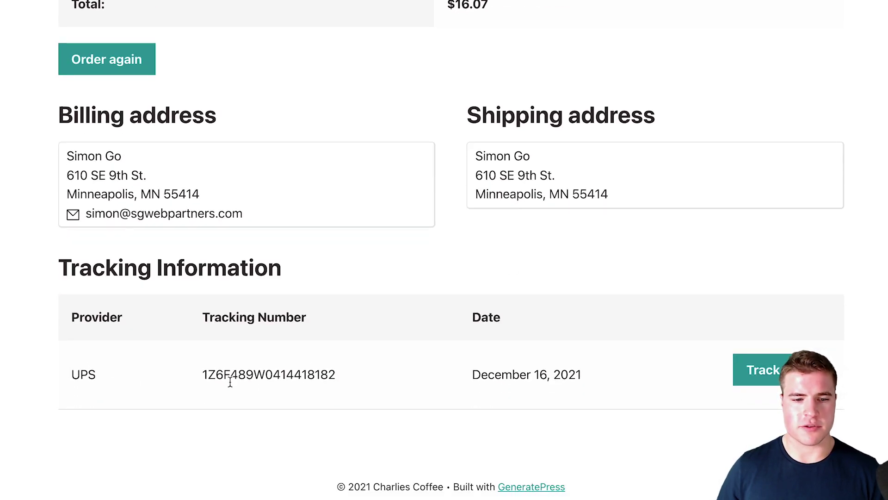
{"action": "left_click", "coordinate": [749, 368]}
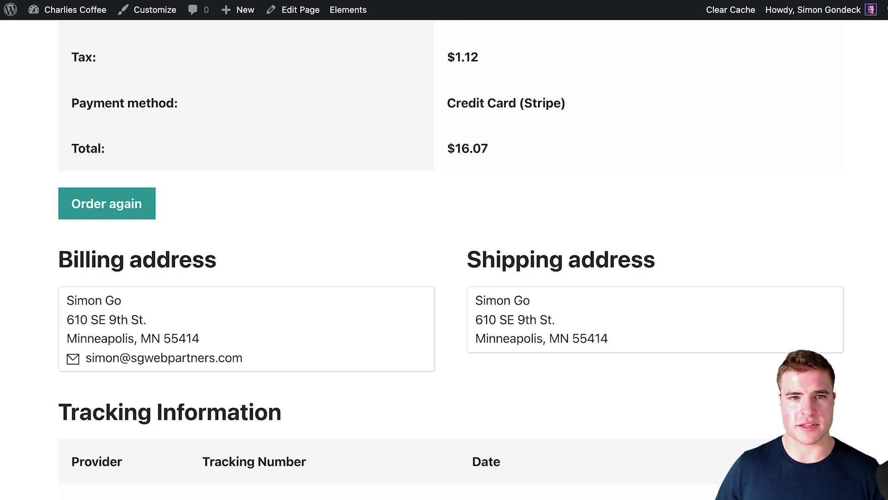
{"action": "scroll", "coordinate": [372, 137], "scroll_direction": "up", "scroll_amount": 2}
{"action": "scroll", "coordinate": [421, 127], "scroll_direction": "up", "scroll_amount": 5}
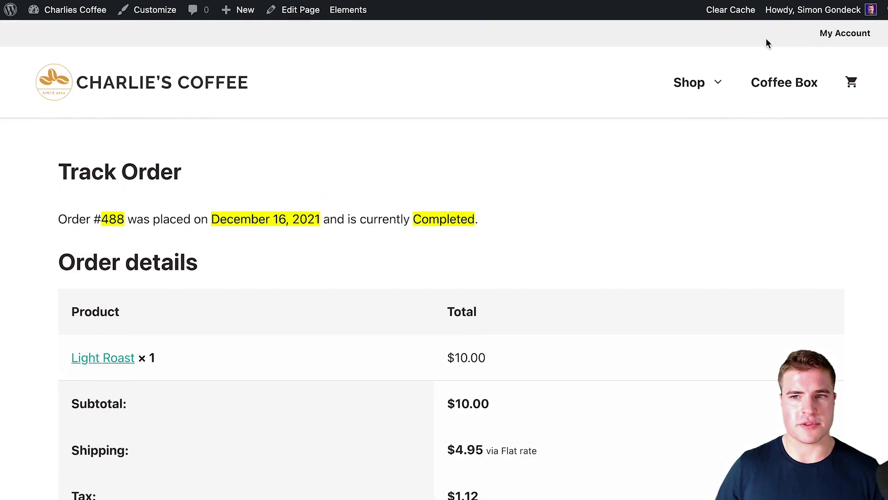
{"action": "left_click", "coordinate": [129, 18]}
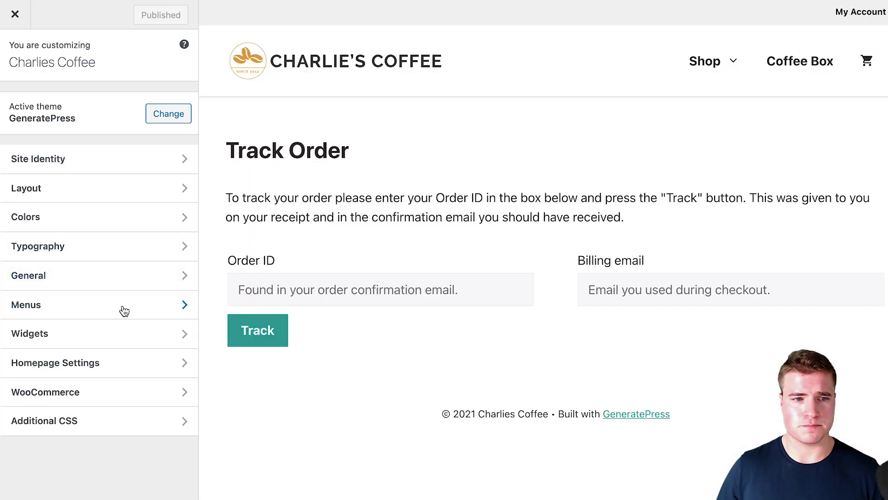
Add the Track Order page to the Top Bar menu and drag it above My Account.
{"action": "left_click", "coordinate": [121, 306]}
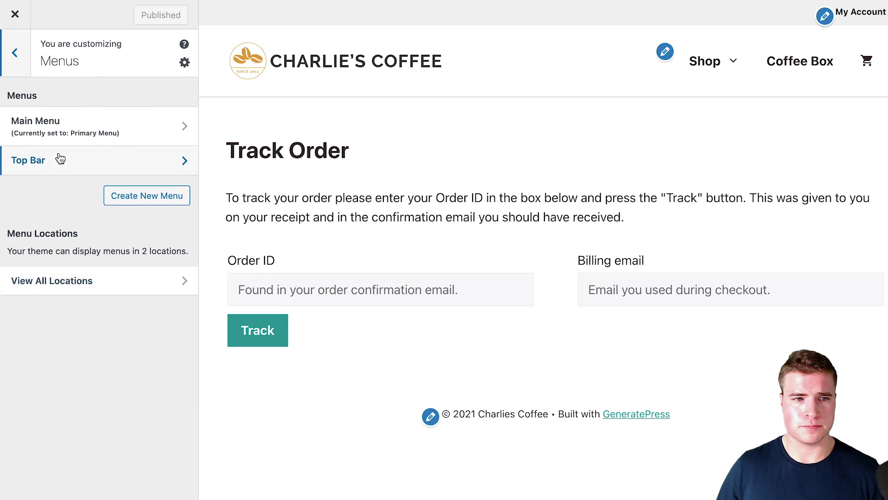
{"action": "left_click", "coordinate": [50, 166]}
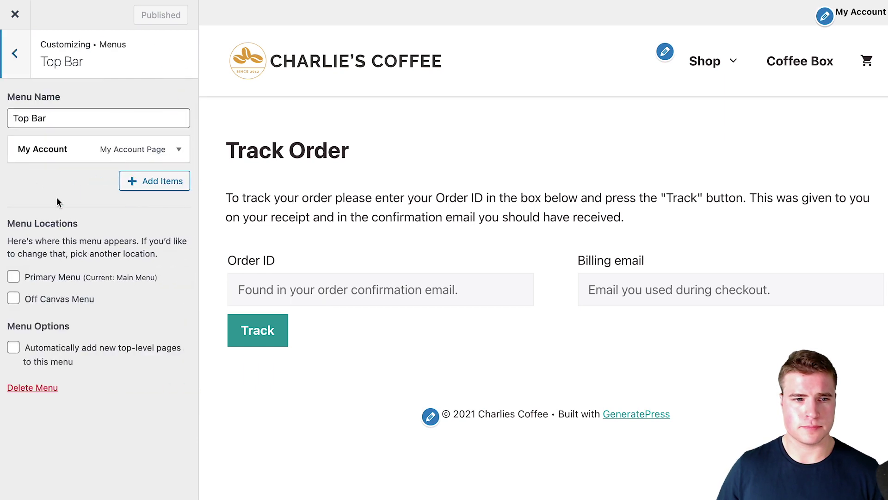
{"action": "left_click", "coordinate": [139, 181]}
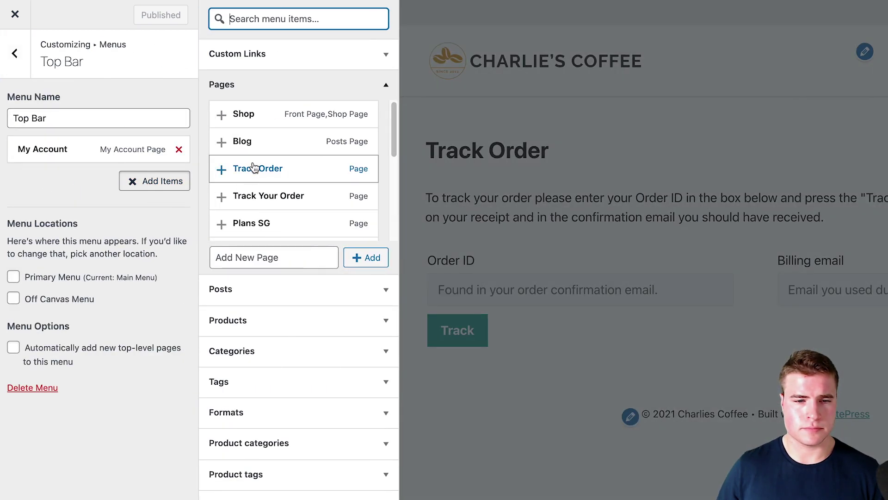
{"action": "left_click", "coordinate": [253, 168]}
{"action": "left_click_drag", "start_coordinate": [105, 174], "coordinate": [105, 143]}
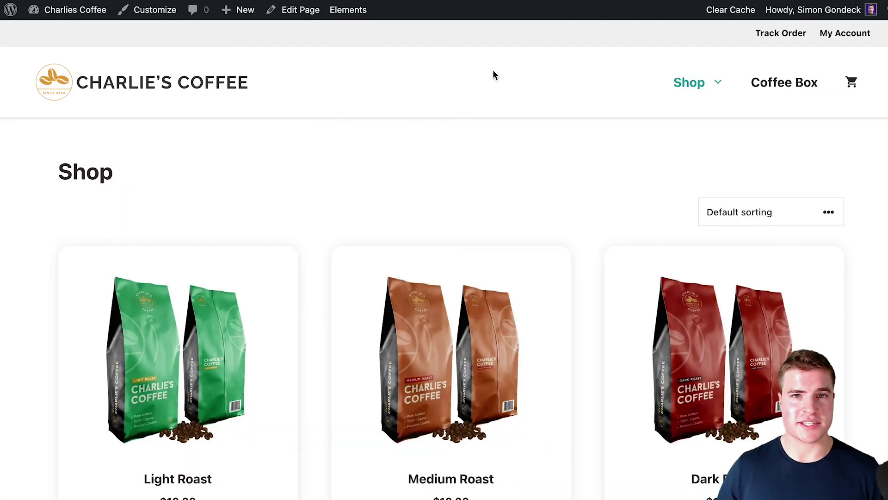
Open Track Order from the top bar, look up order 488, and open its UPS tracking page.
{"action": "left_click", "coordinate": [780, 34]}
{"action": "left_click", "coordinate": [267, 301]}
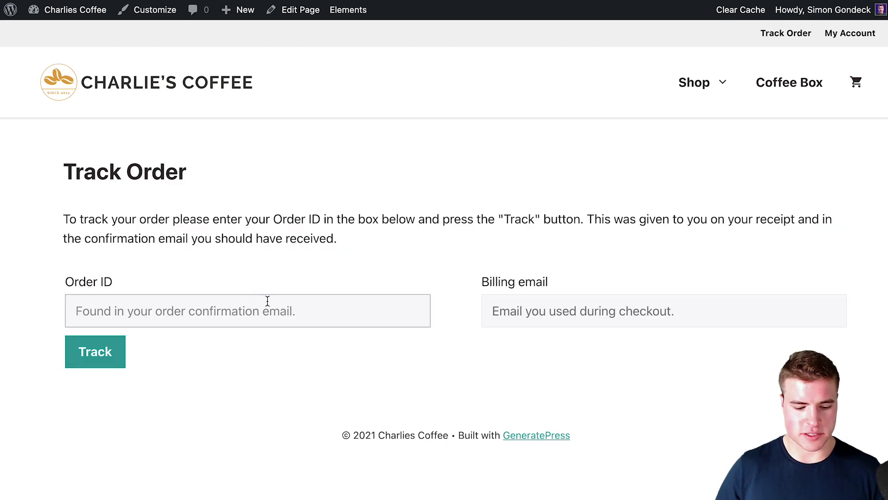
{"action": "type", "text": "488"}
{"action": "key", "text": "Tab"}
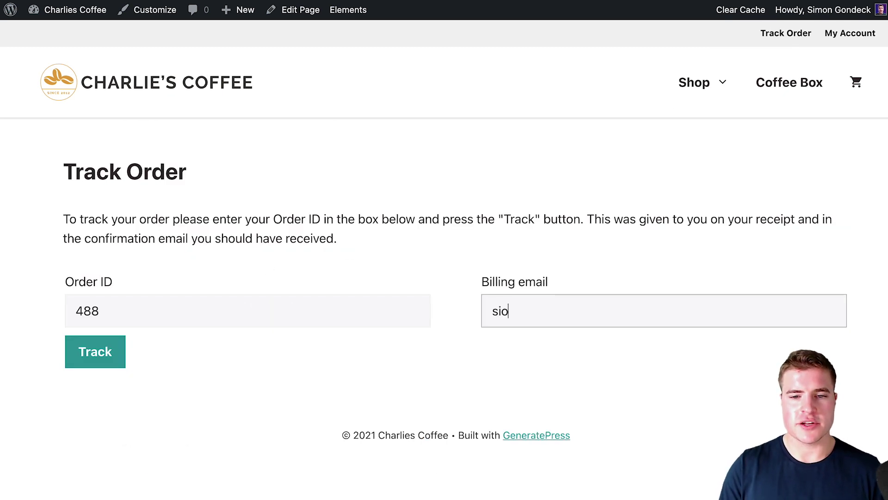
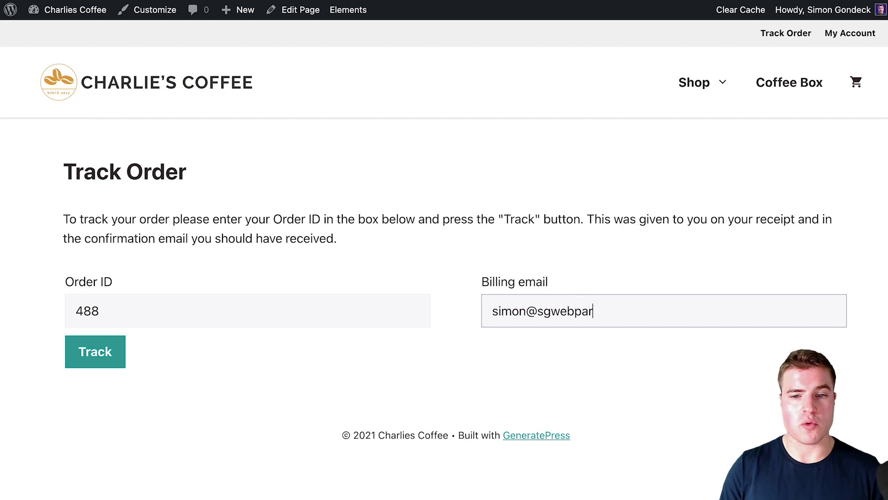
{"action": "left_click", "coordinate": [125, 350]}
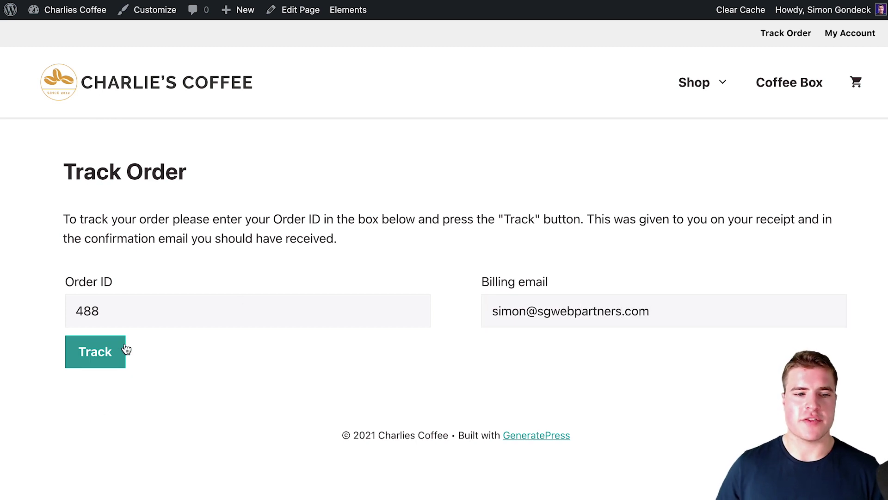
{"action": "scroll", "coordinate": [309, 322], "scroll_direction": "down", "scroll_amount": 5}
{"action": "scroll", "coordinate": [483, 341], "scroll_direction": "down", "scroll_amount": 5}
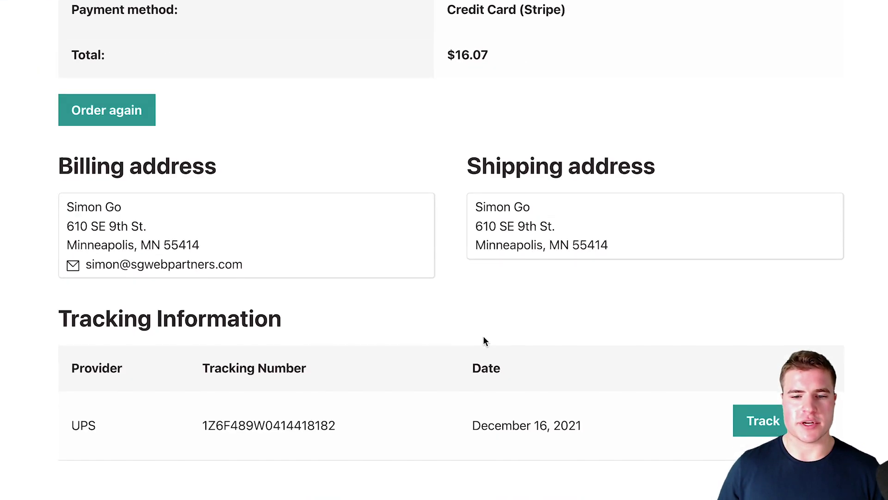
{"action": "left_click", "coordinate": [775, 426]}
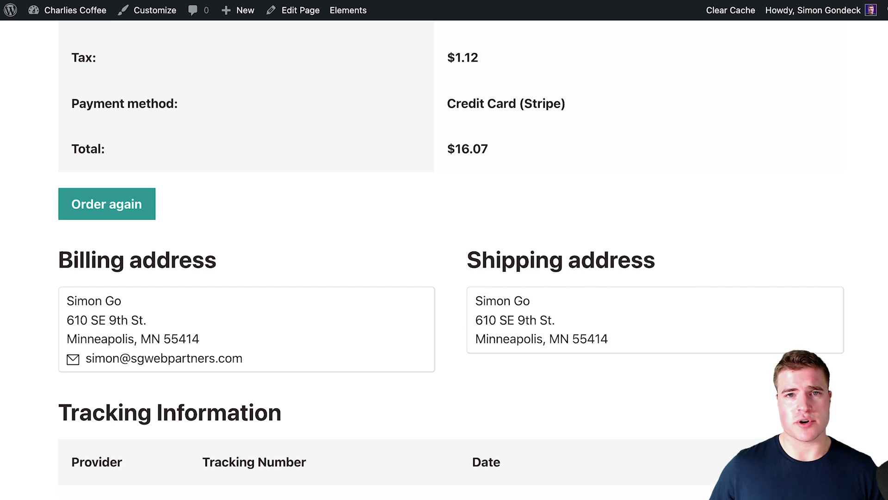
{"action": "scroll", "coordinate": [389, 202], "scroll_direction": "up", "scroll_amount": 1}
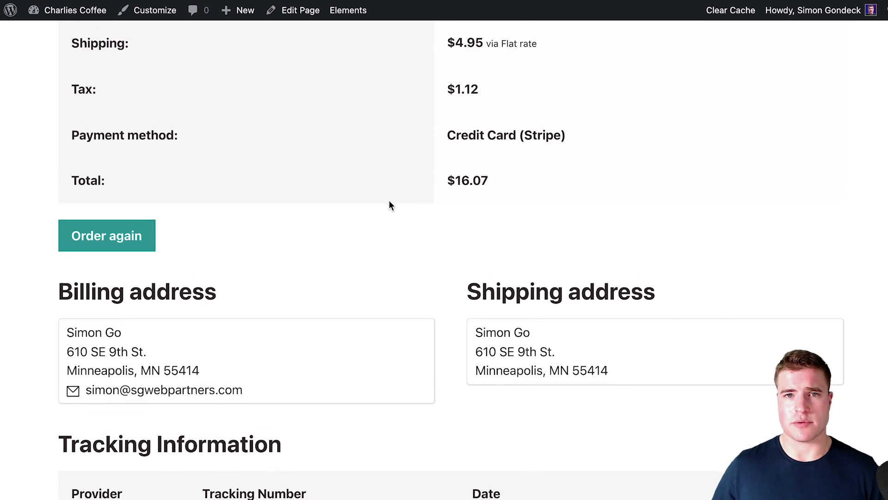
{"action": "scroll", "coordinate": [388, 201], "scroll_direction": "up", "scroll_amount": 3}
{"action": "scroll", "coordinate": [389, 201], "scroll_direction": "up", "scroll_amount": 2}
{"action": "scroll", "coordinate": [389, 201], "scroll_direction": "up", "scroll_amount": 2}
{"action": "scroll", "coordinate": [388, 202], "scroll_direction": "up", "scroll_amount": 1}
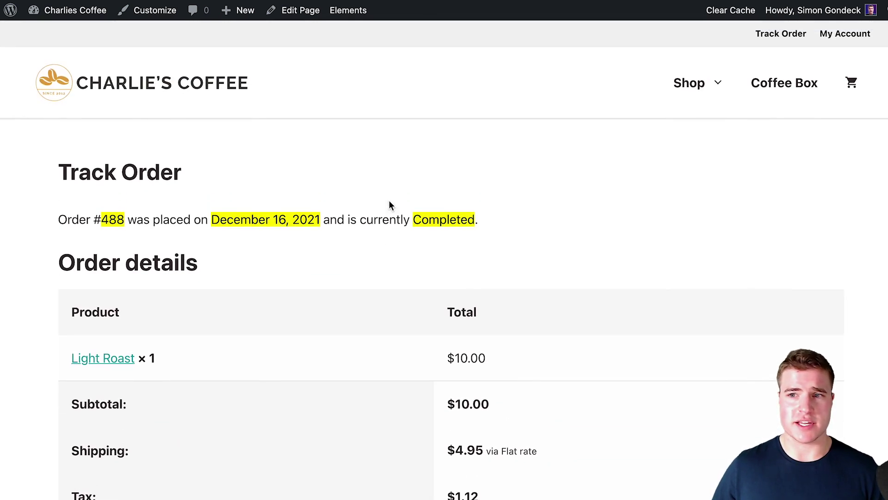